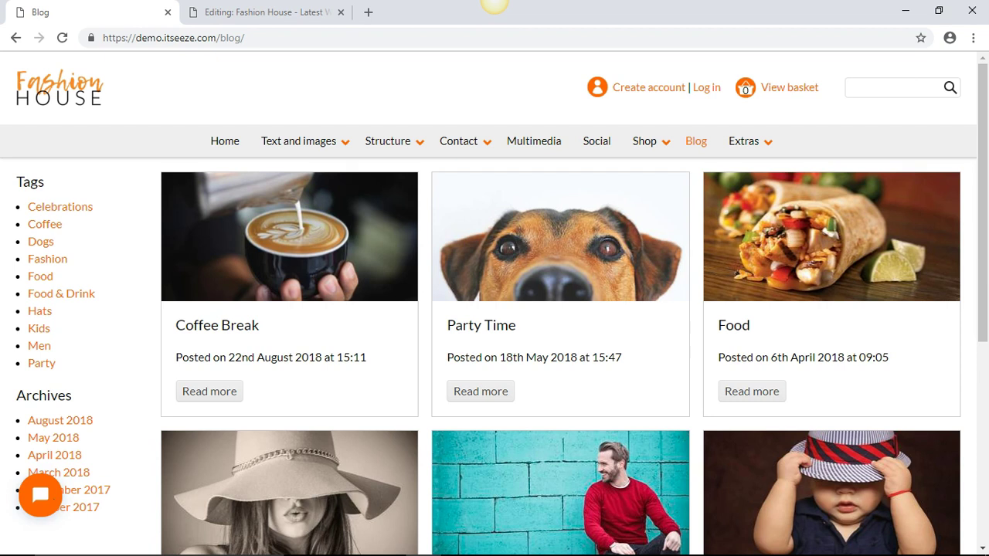
Step: Return to the 'Editing: Fashion House' tab to show the home page in edit mode
click(301, 15)
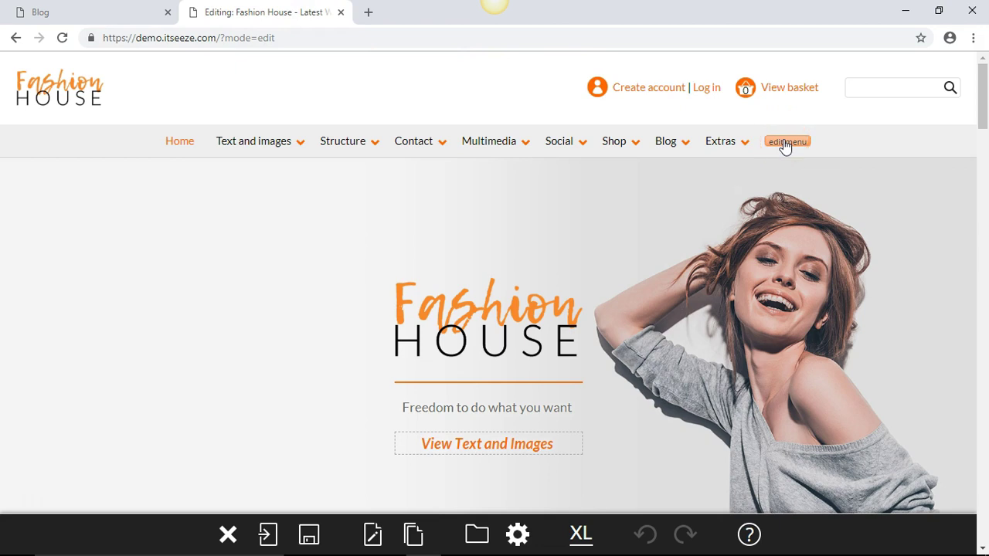
Step: Create a Blog-type page named 'Example blog' and save the page list
click(785, 144)
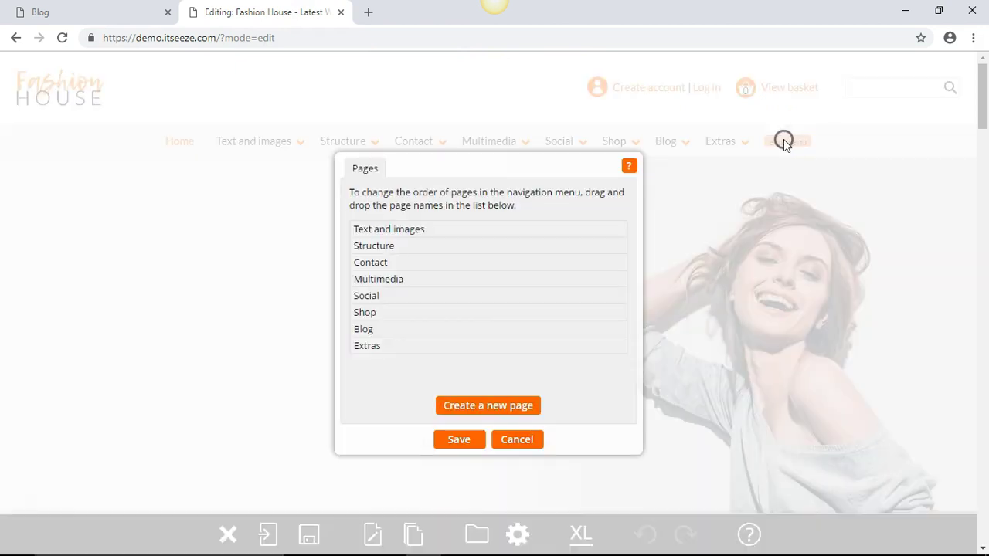
click(521, 407)
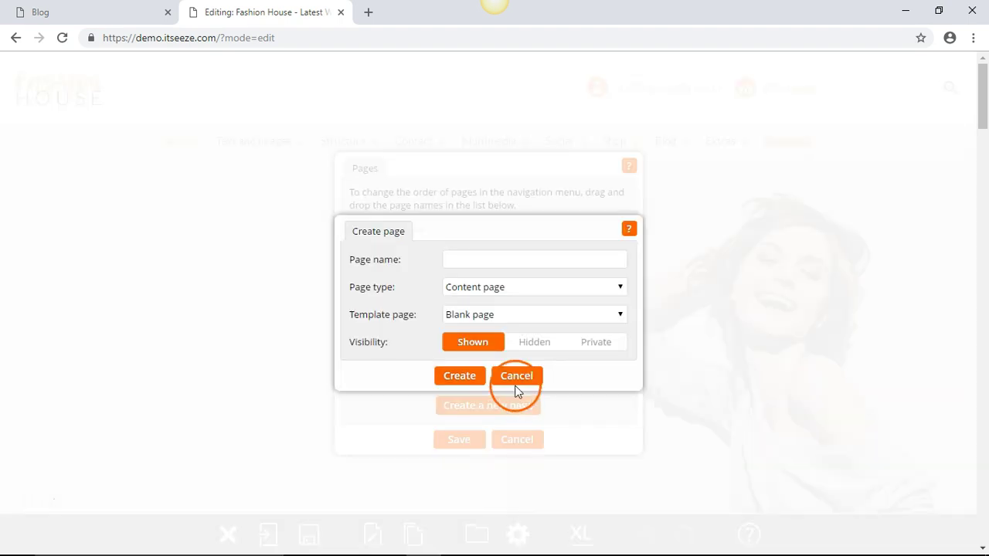
click(477, 259)
text(Example blog)
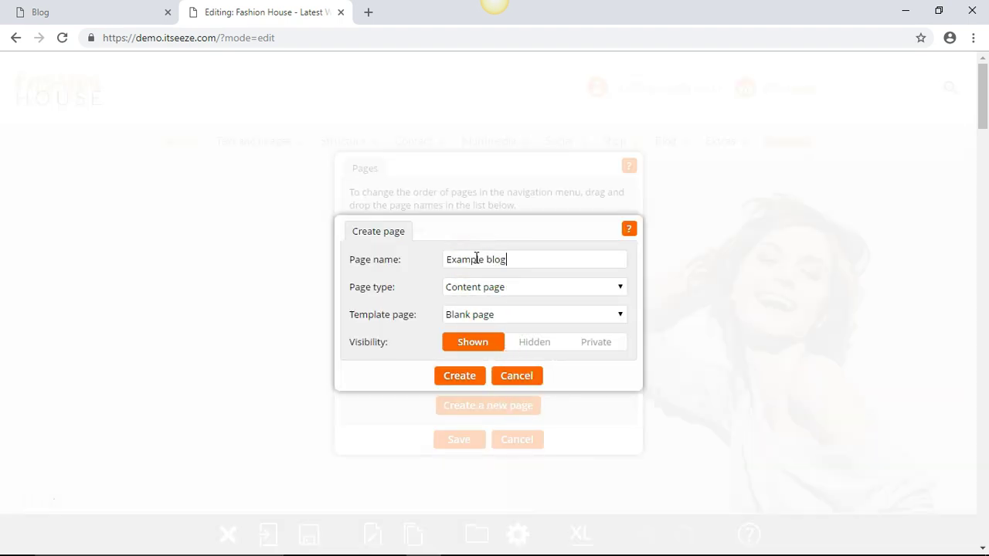
click(475, 284)
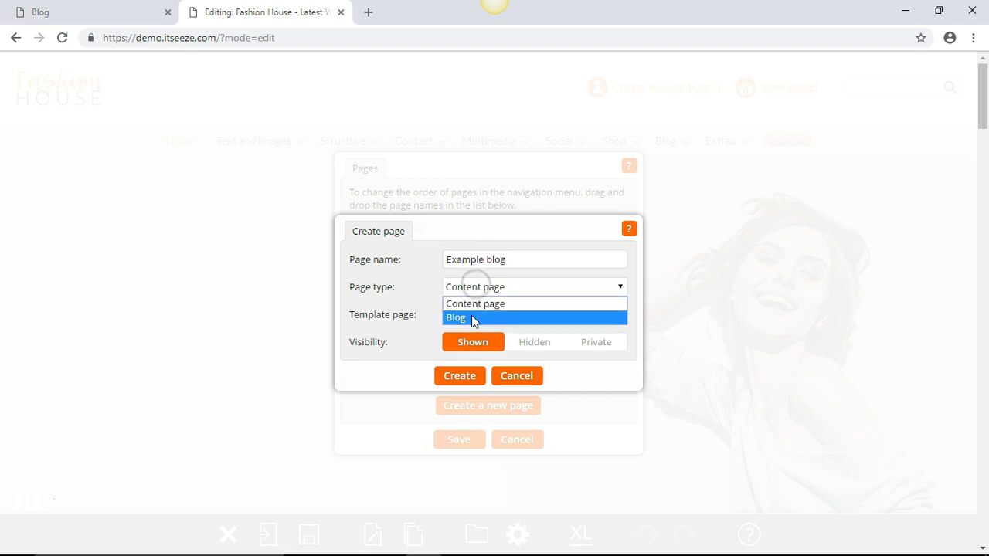
click(472, 317)
click(459, 376)
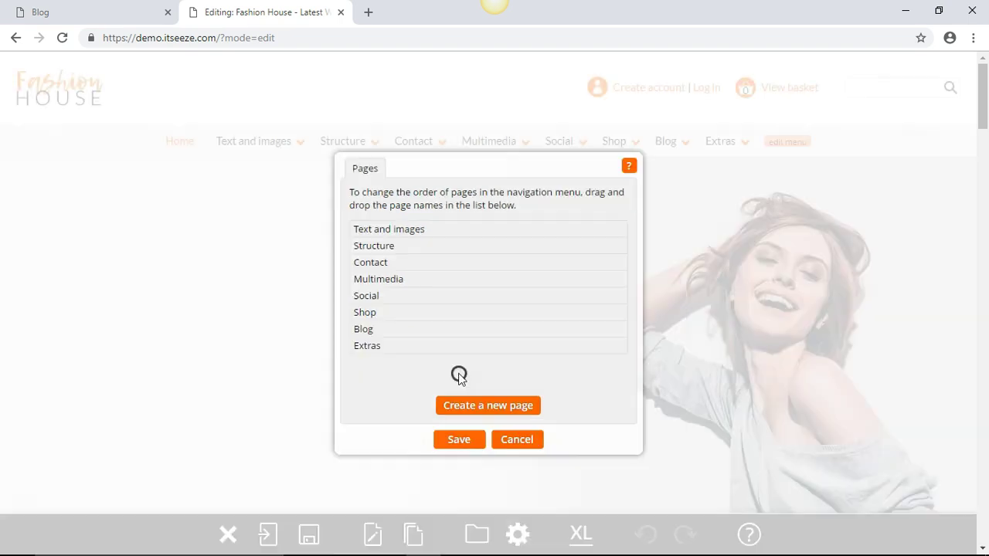
click(473, 340)
click(456, 440)
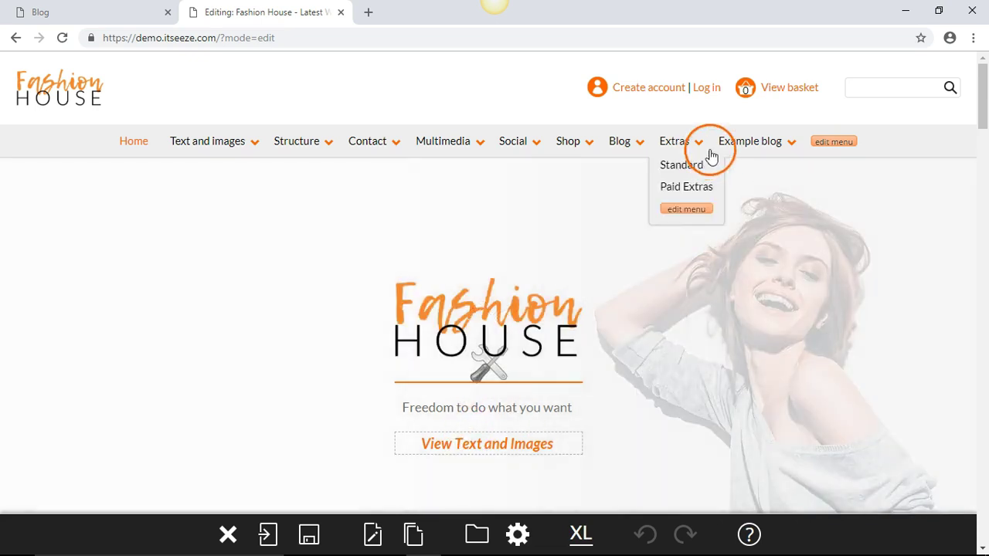
Step: On the Example blog page, create a new post titled 'Example blog post'
click(728, 142)
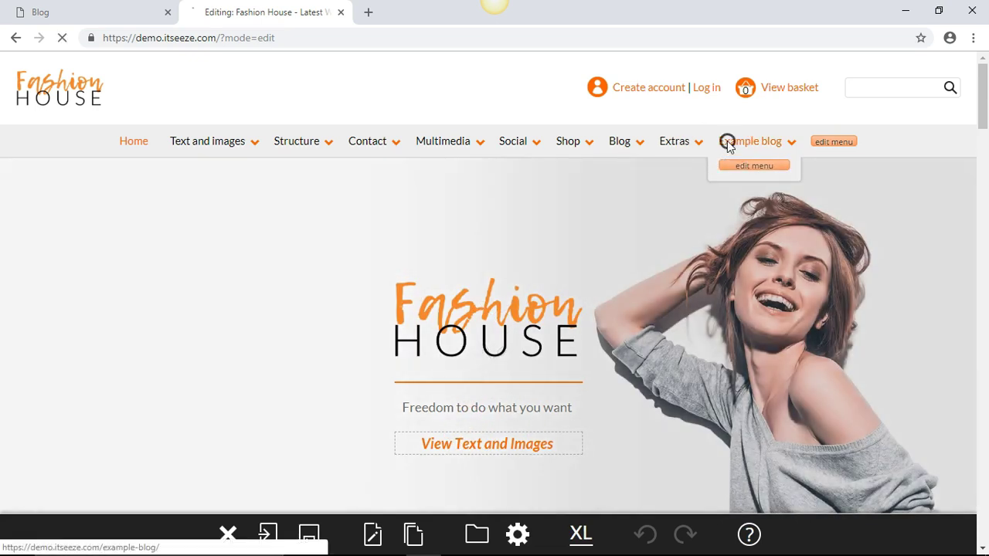
click(744, 190)
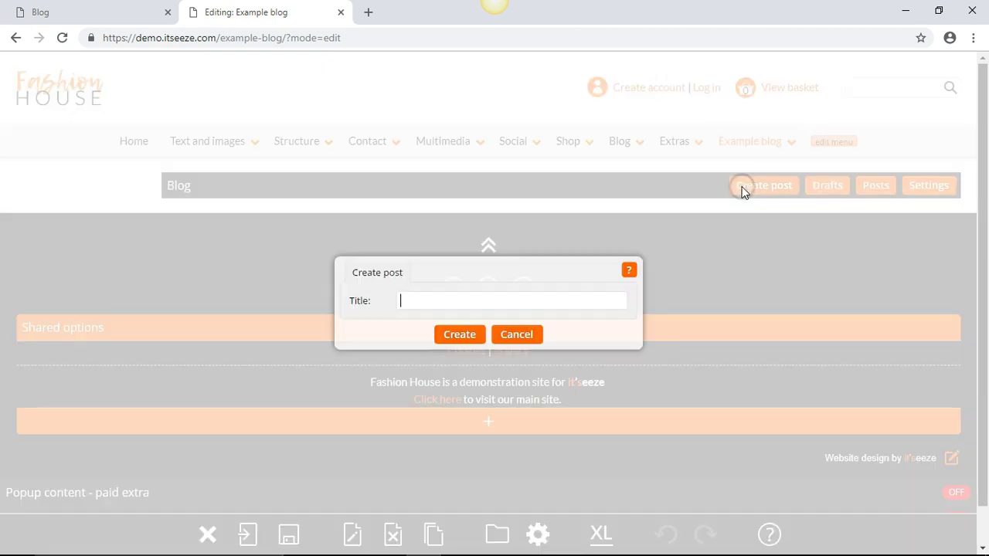
click(548, 303)
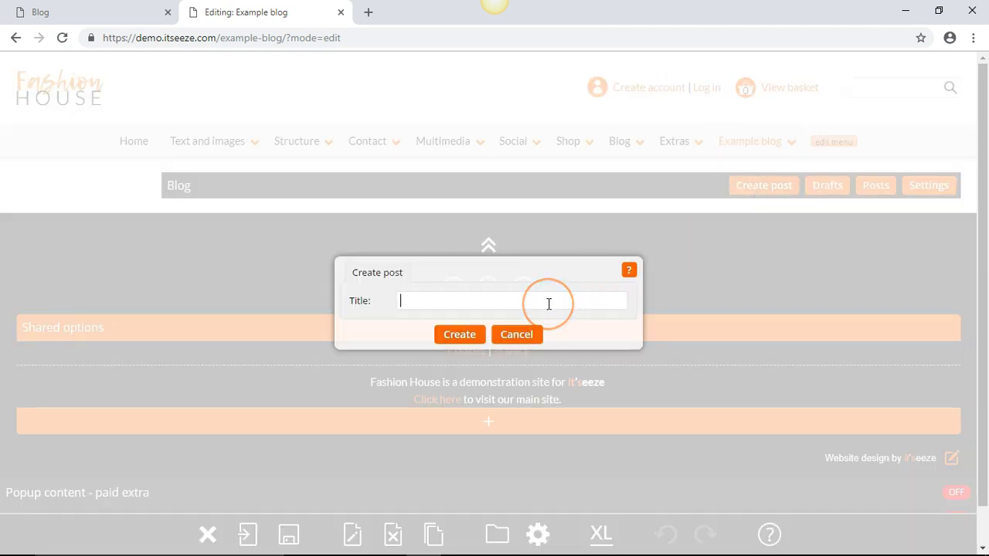
text(Example blog post)
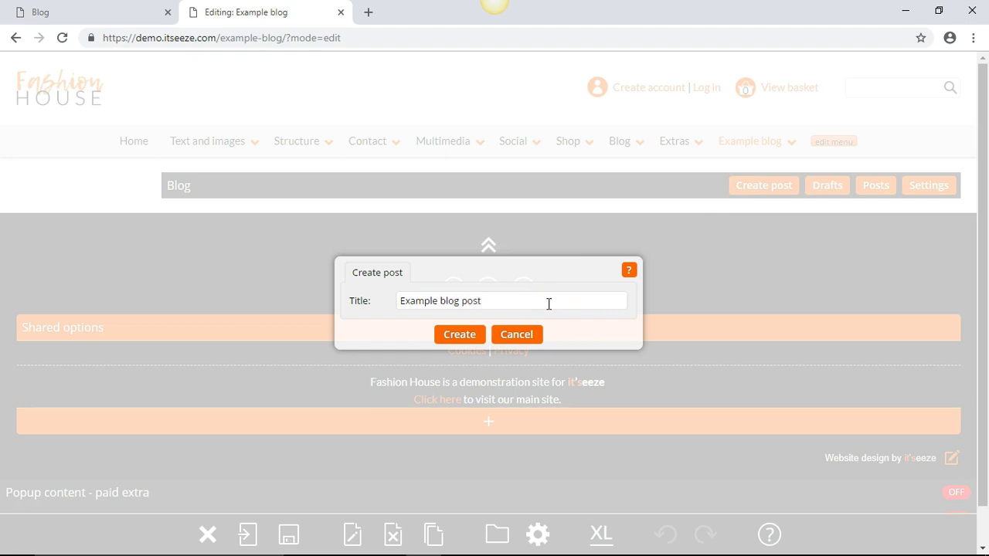
click(460, 334)
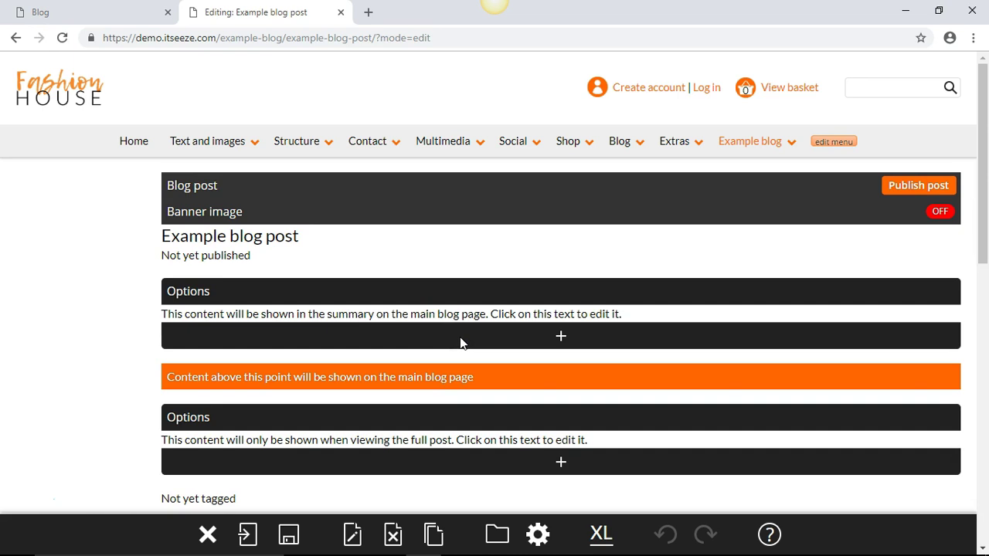
Step: Insert a Text block into the post summary, toggling the banner image on and back off
click(562, 338)
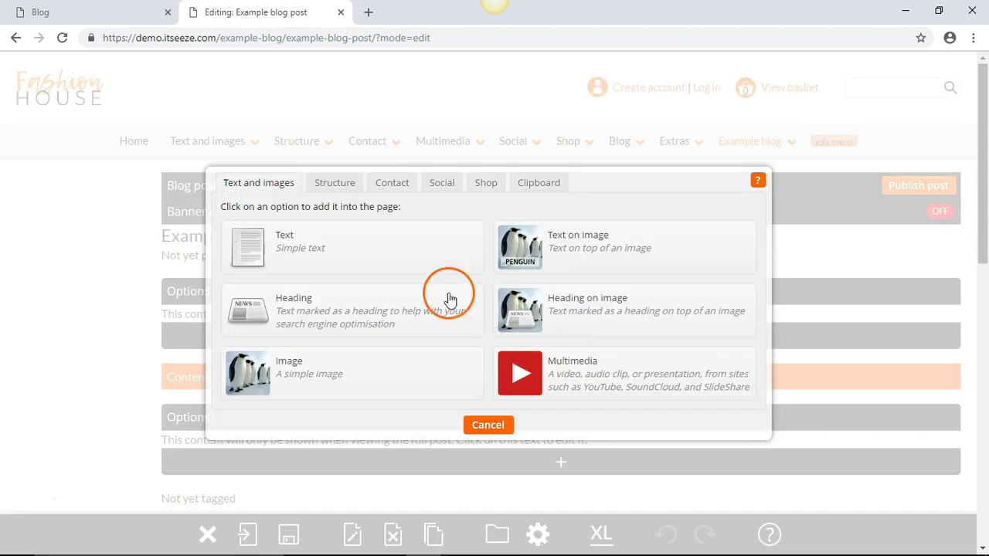
click(304, 244)
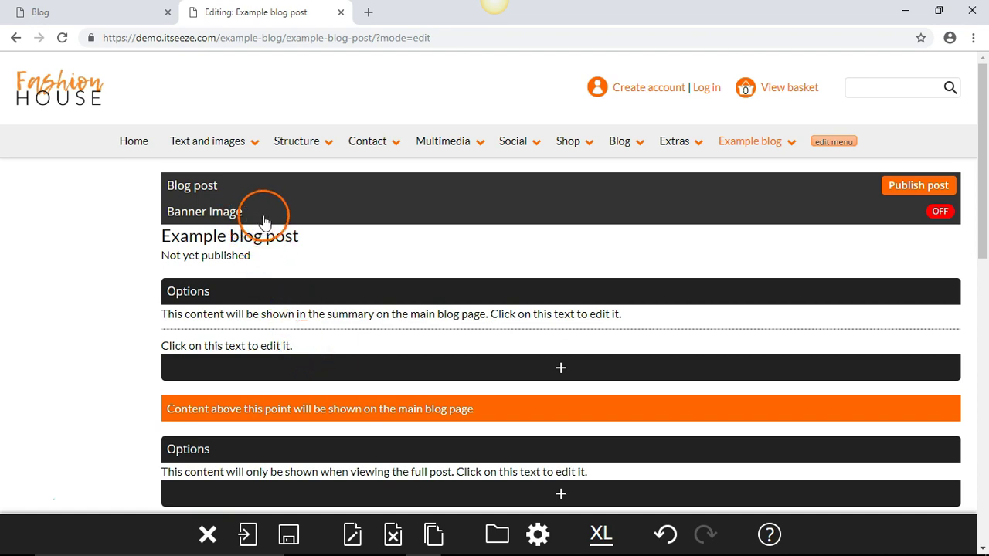
click(915, 219)
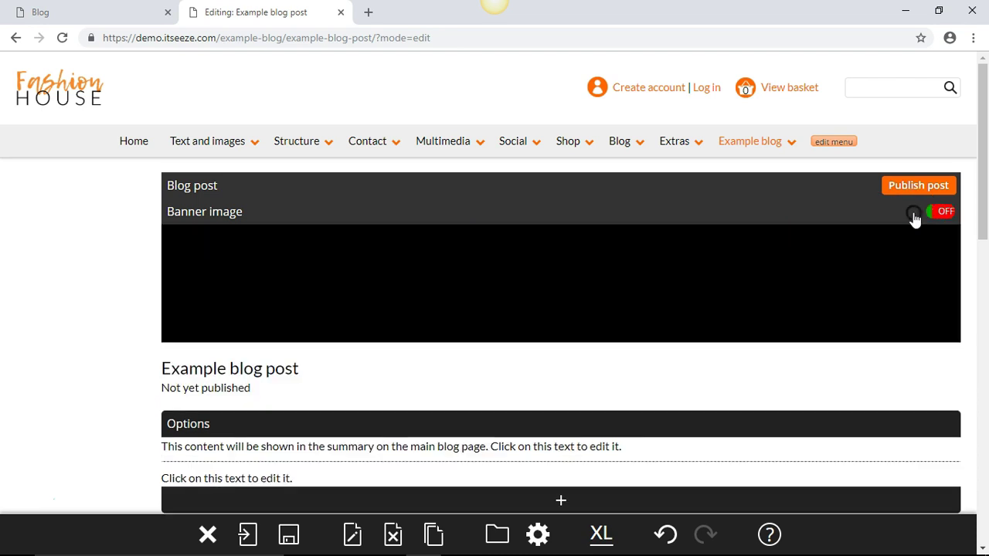
click(915, 220)
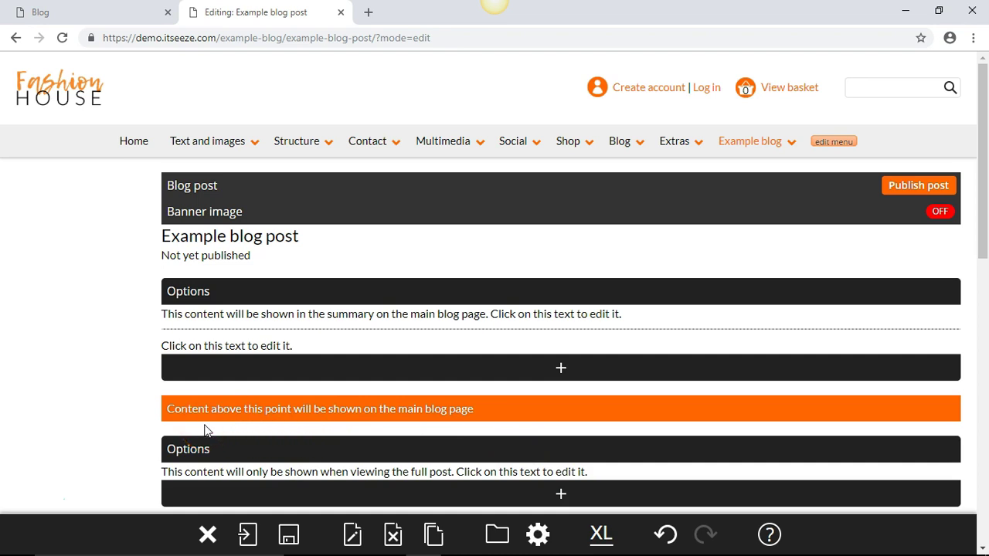
scroll(205, 431, down, 4)
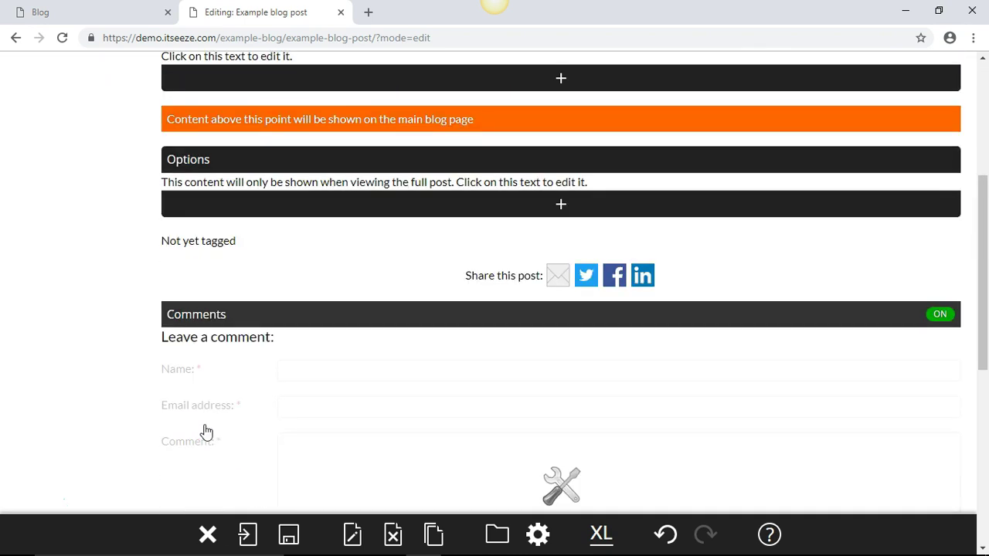
scroll(205, 431, down, 1)
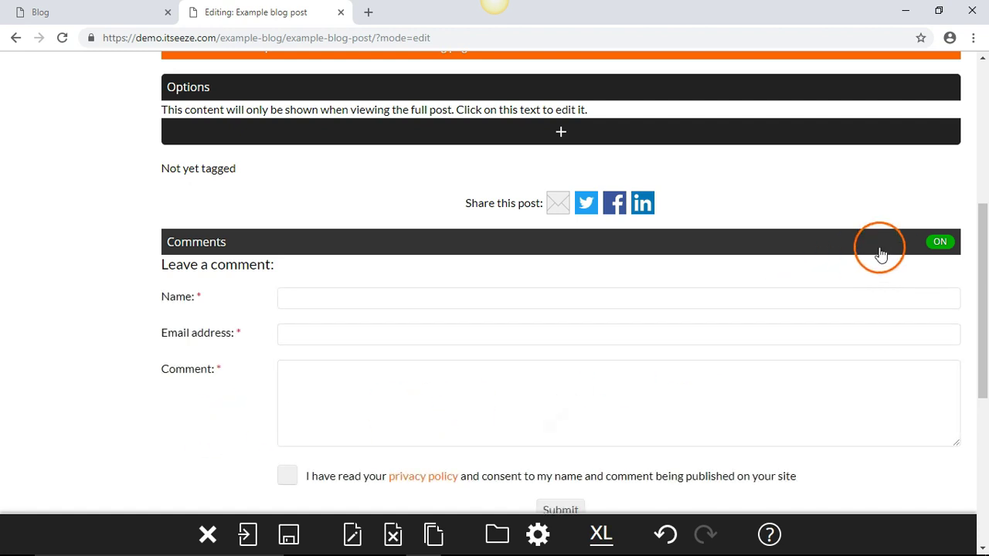
click(915, 242)
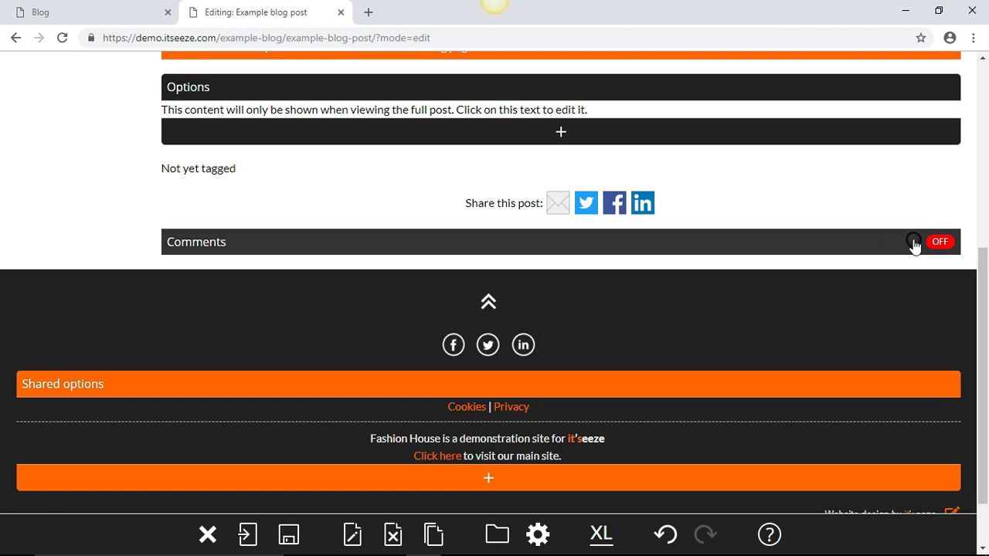
click(915, 243)
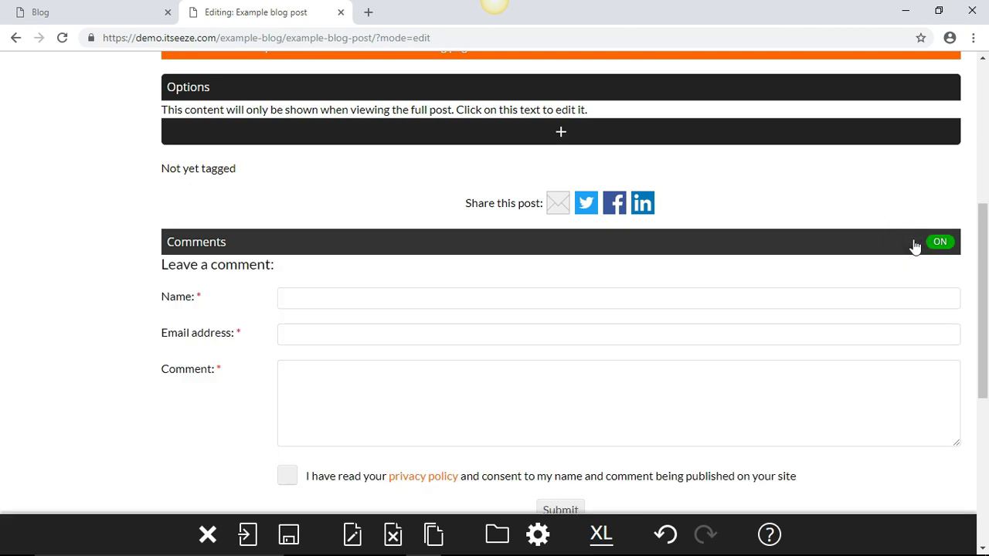
scroll(915, 246, up, 5)
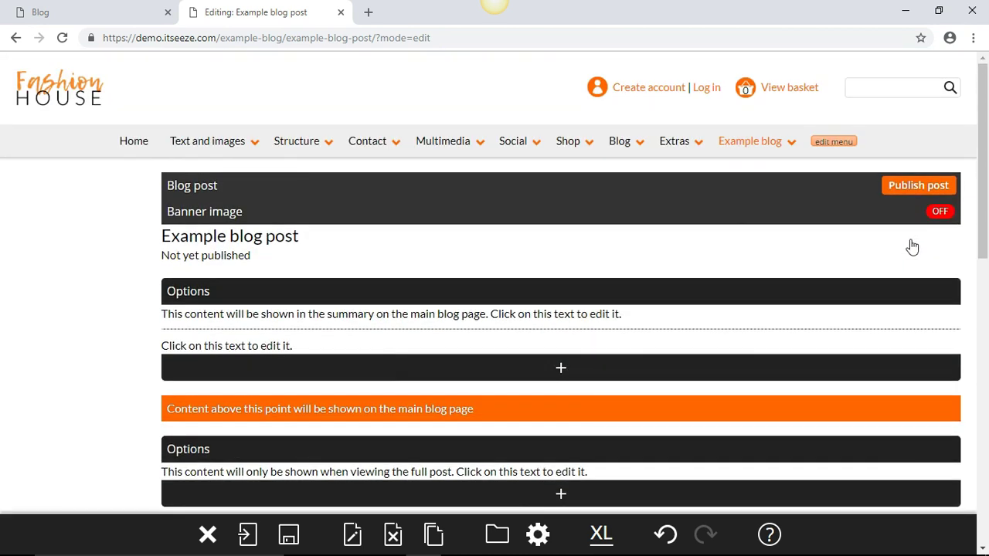
Step: In page metadata, tag the post with Party only, removing the briefly added Coffee tag
click(233, 185)
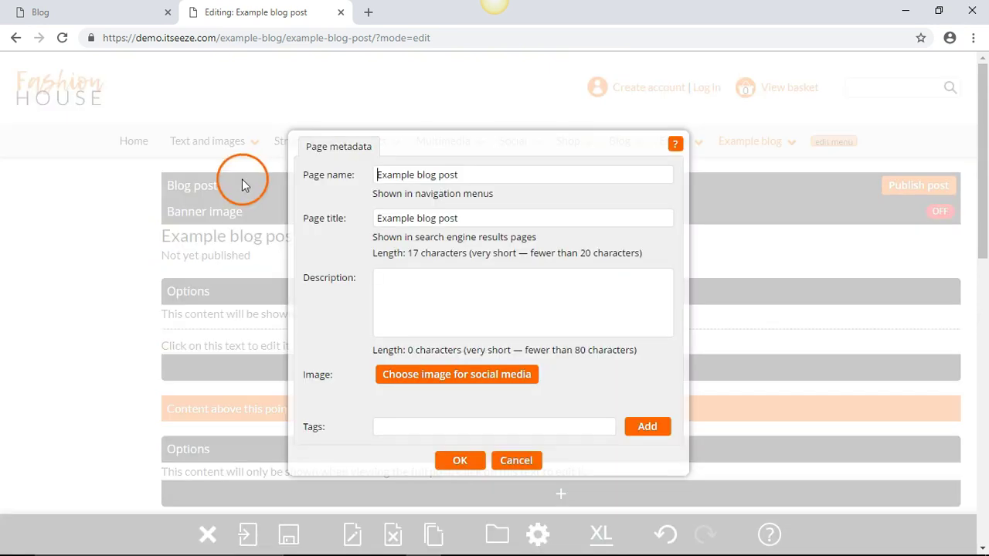
click(321, 180)
click(404, 422)
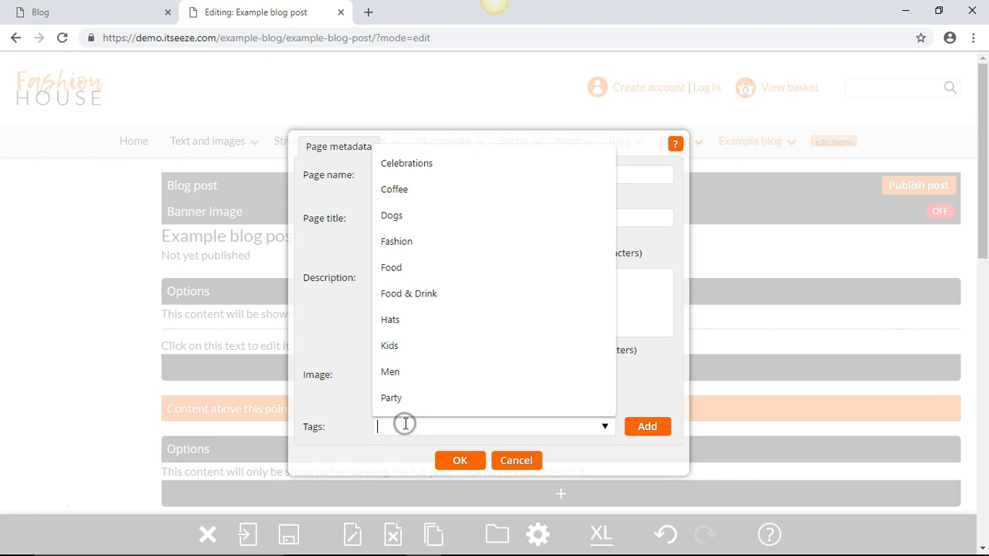
click(410, 191)
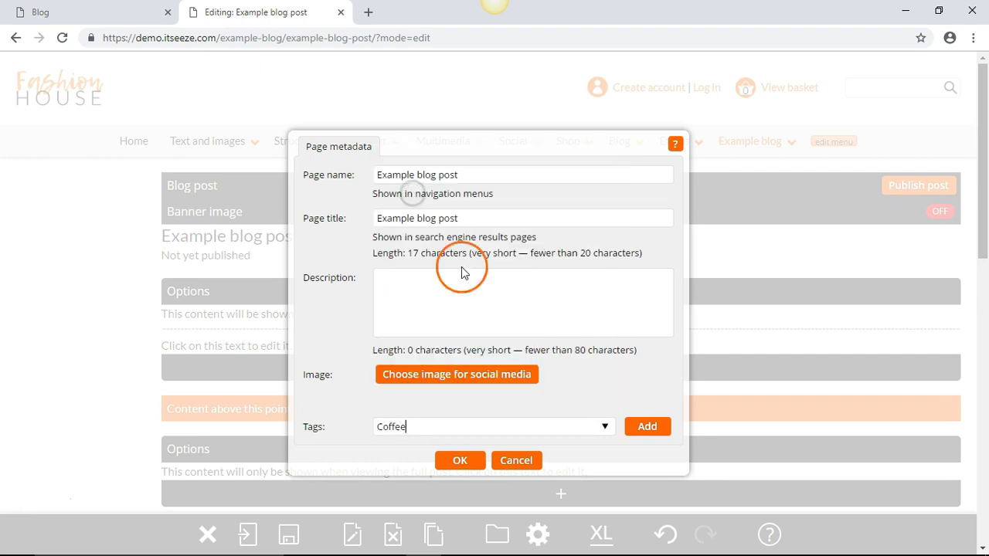
click(653, 430)
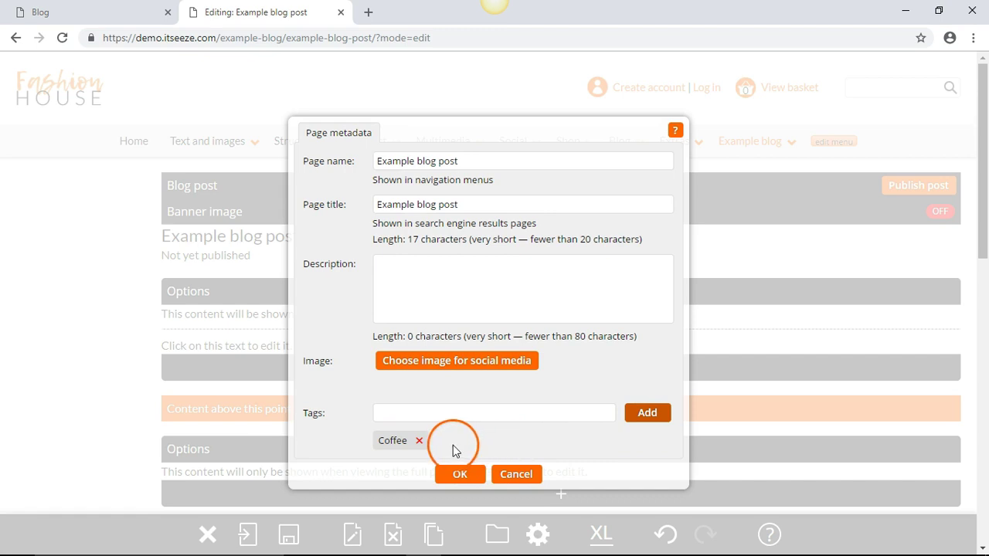
click(419, 442)
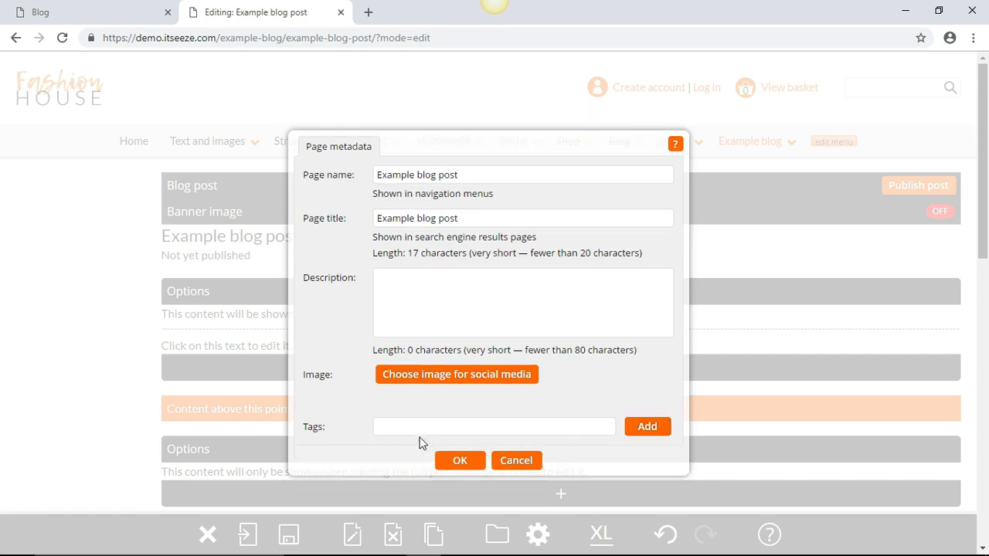
click(420, 425)
click(417, 400)
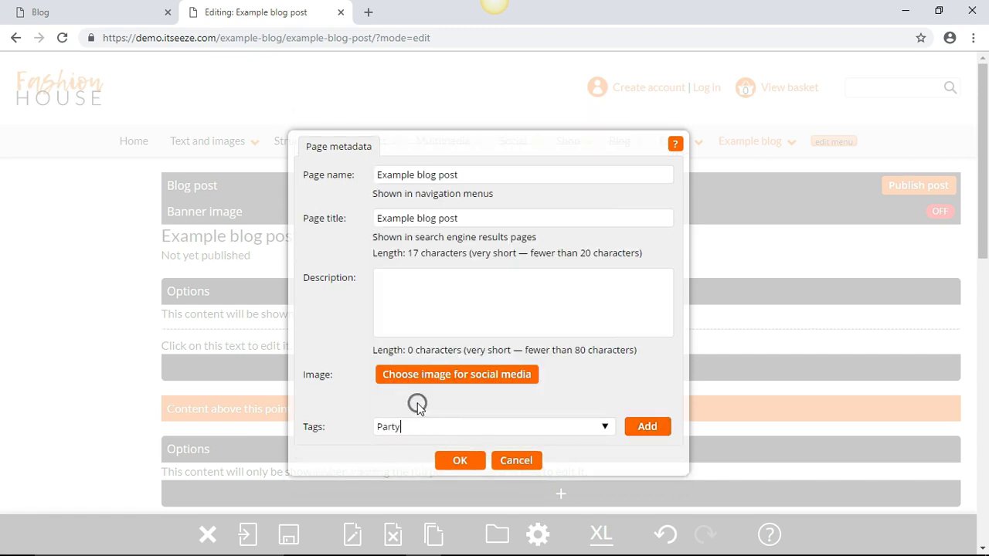
click(651, 433)
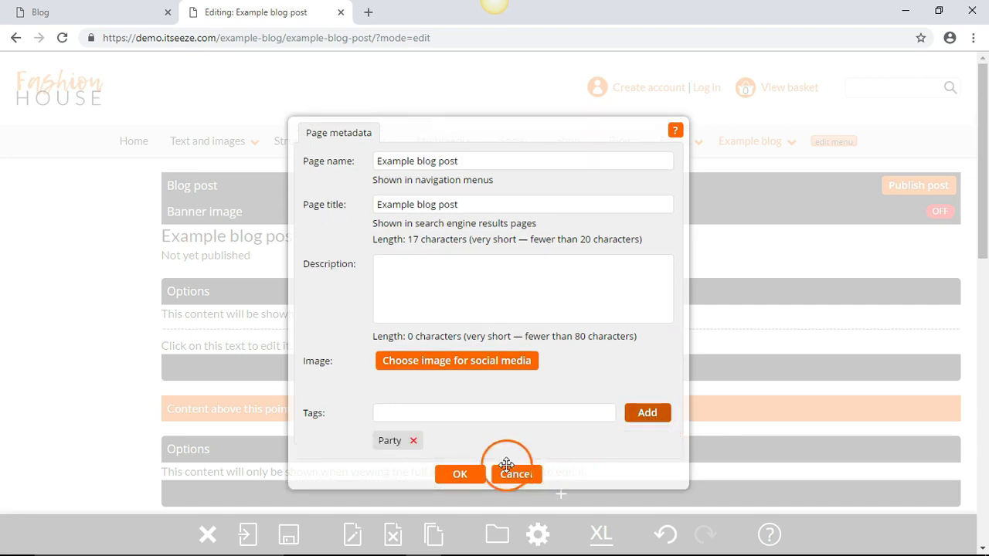
click(462, 474)
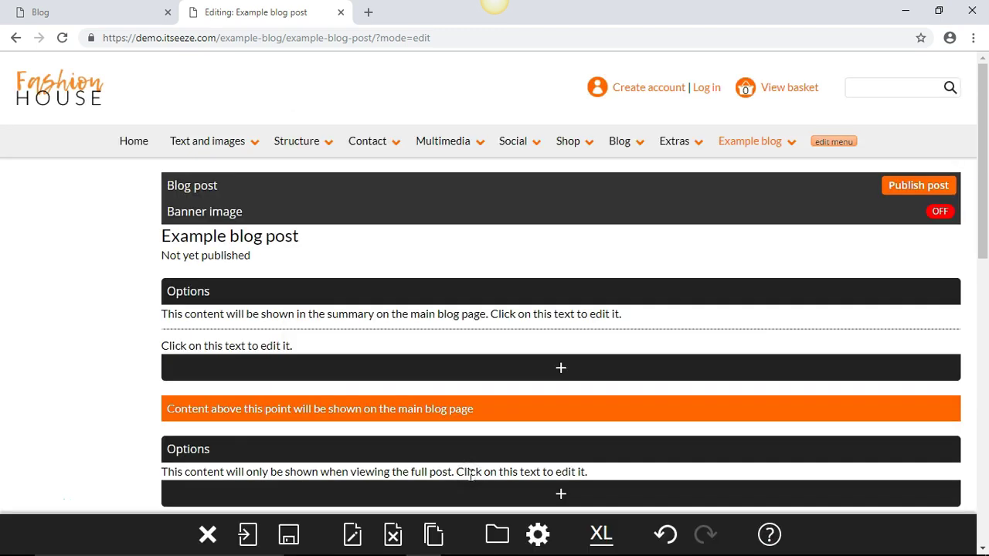
Step: Save pending changes and publish the post, then scroll down the live post page
click(908, 194)
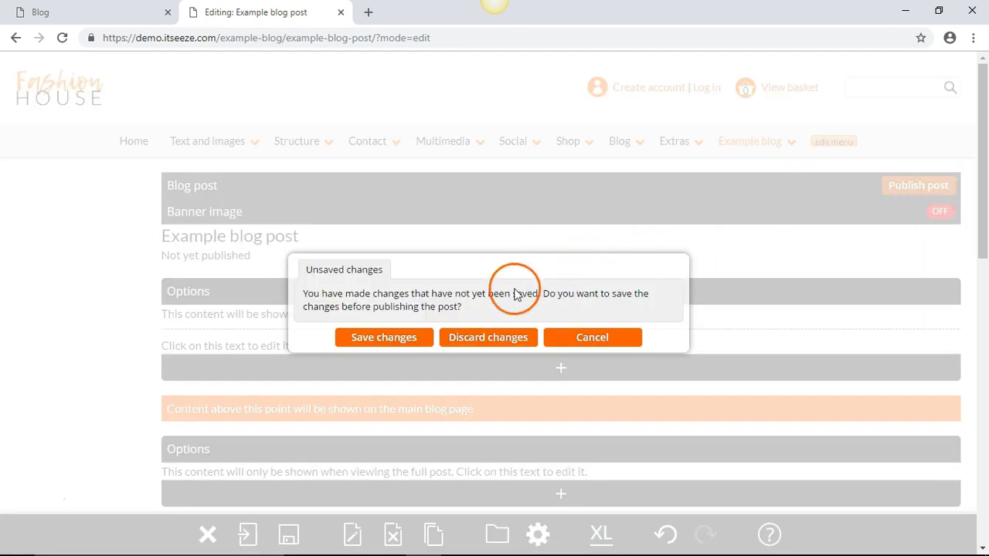
click(402, 346)
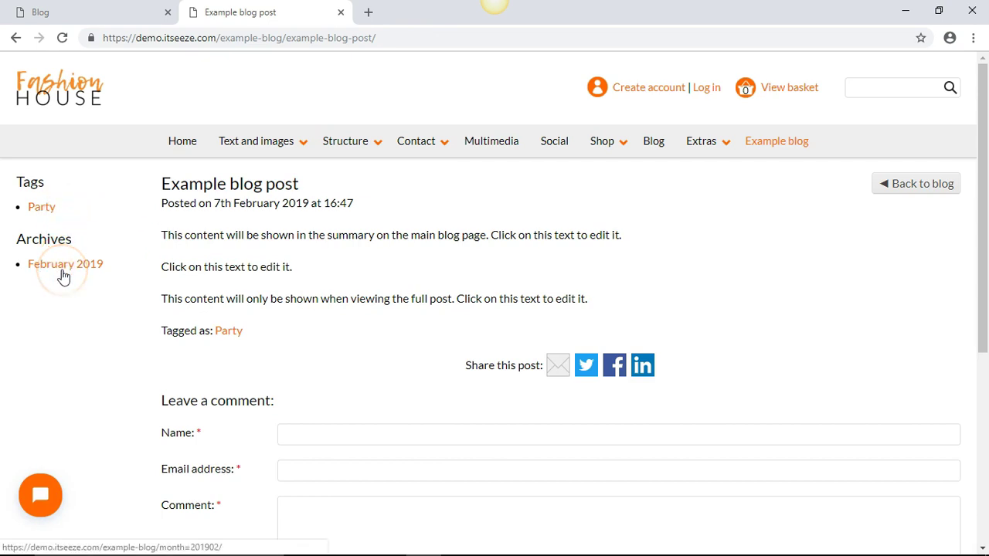
scroll(63, 277, down, 5)
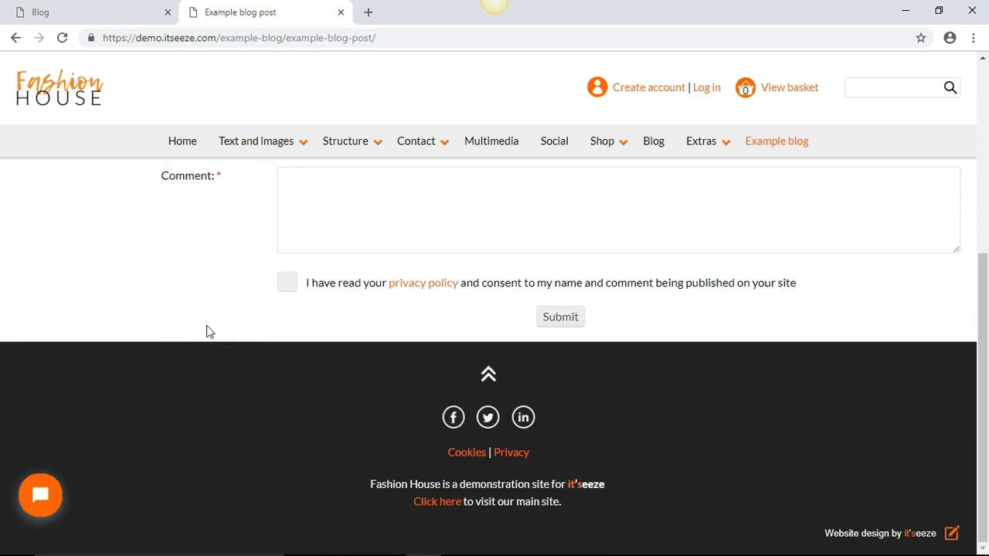
Step: Revert the post to a draft, then republish it and save the page
click(951, 534)
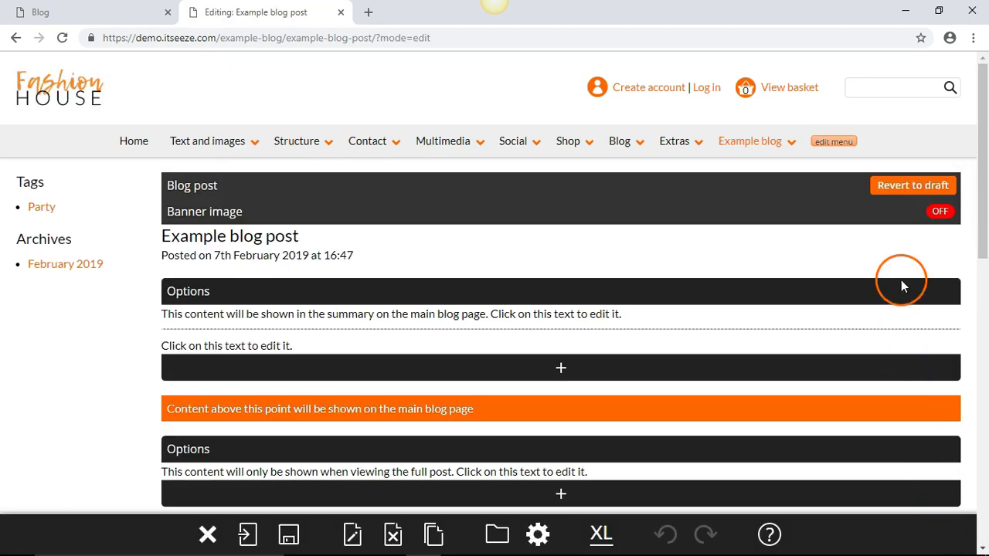
click(901, 187)
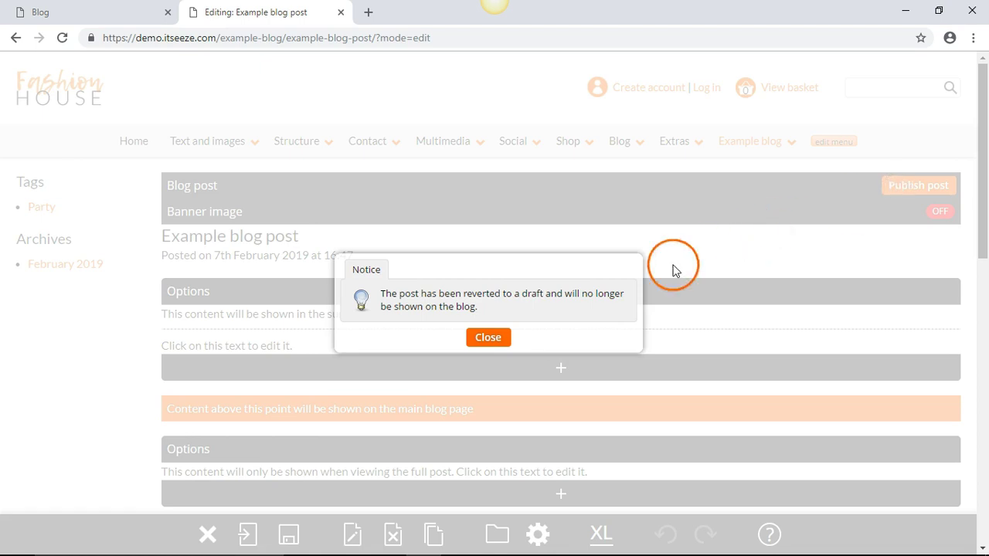
click(488, 337)
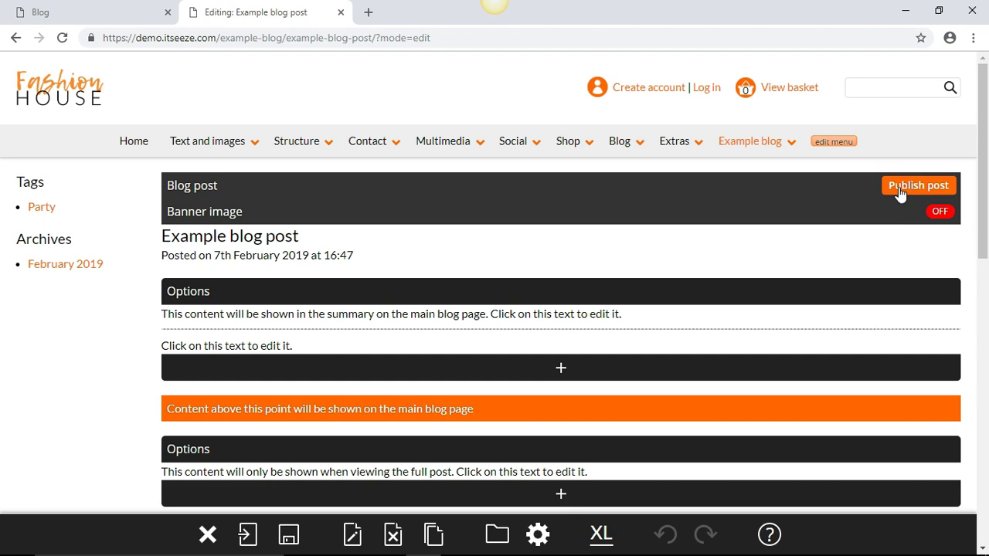
click(289, 537)
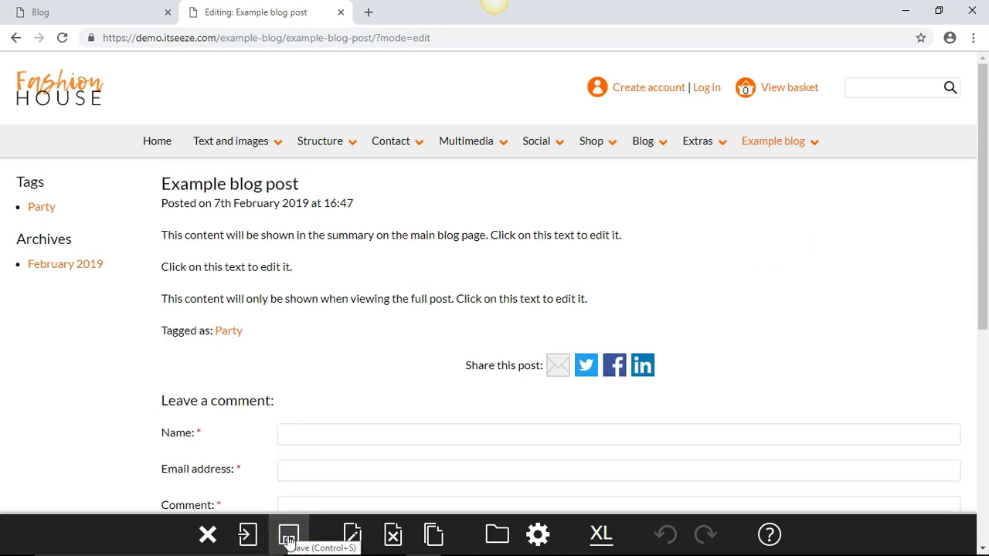
click(289, 537)
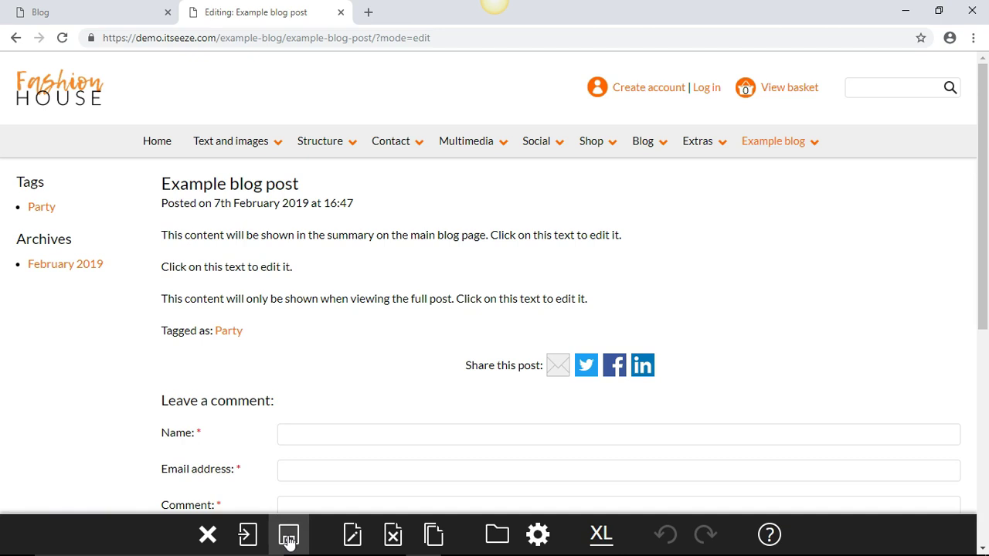
Step: Return the post to edit mode and cancel the page deletion, keeping the post
click(352, 535)
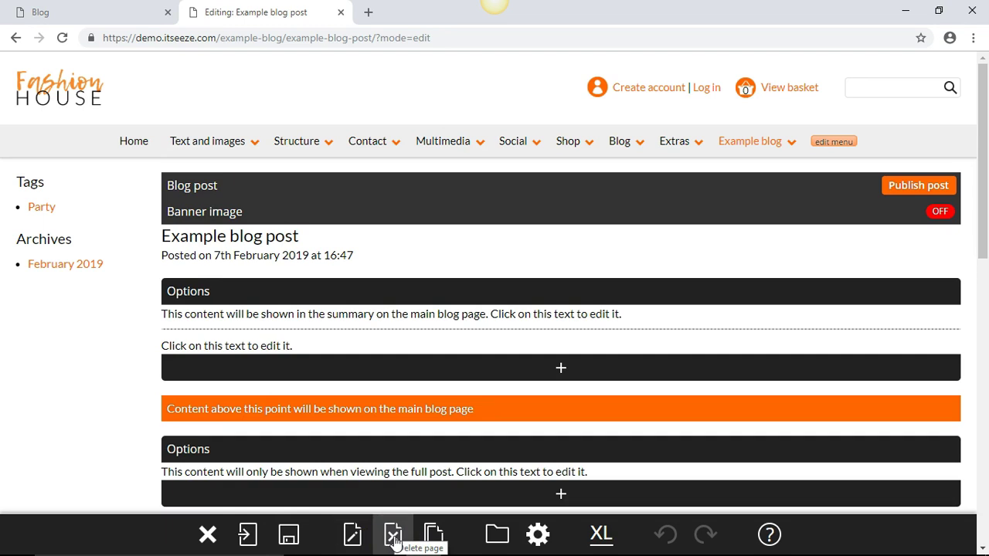
click(394, 536)
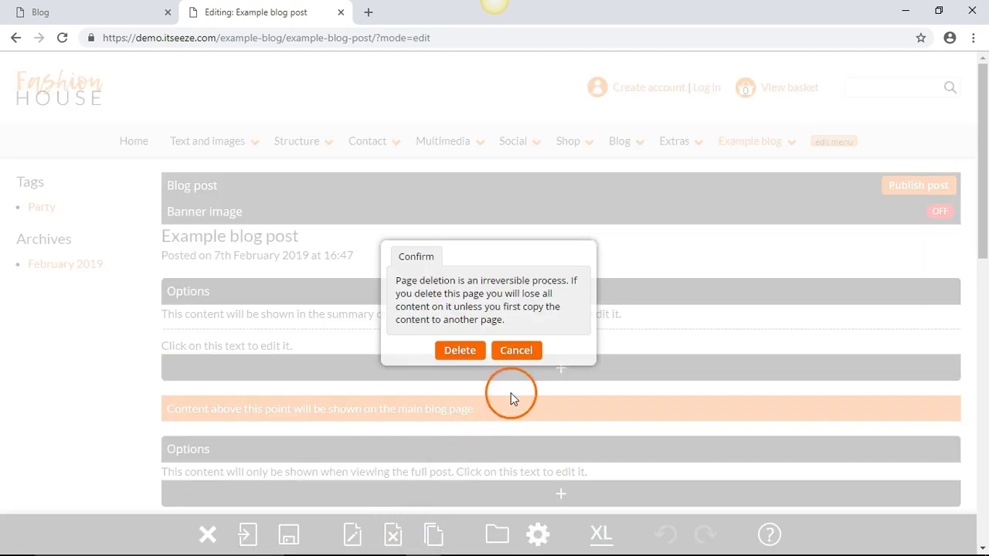
click(516, 351)
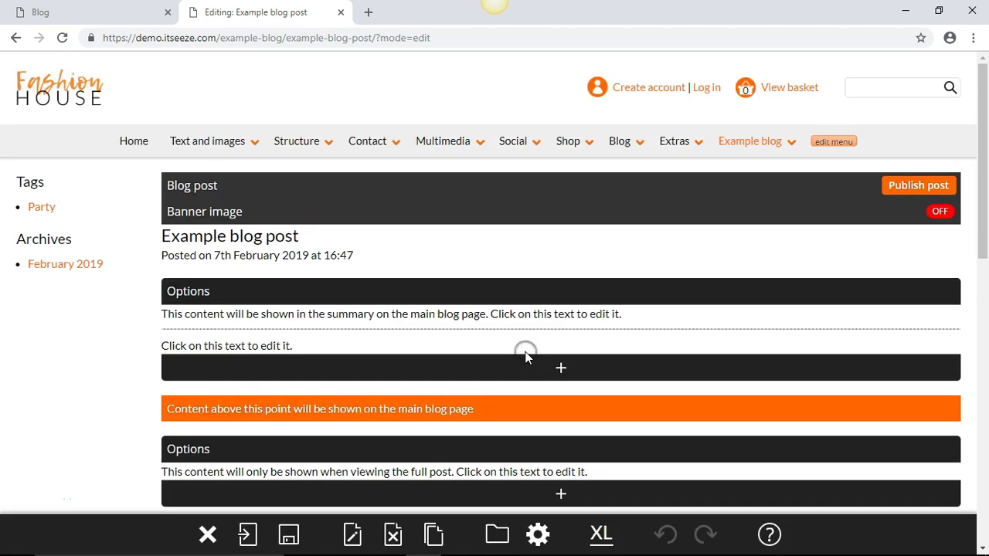
Step: In Example blog's settings, choose the Large grid layout and 36 posts per page
click(735, 146)
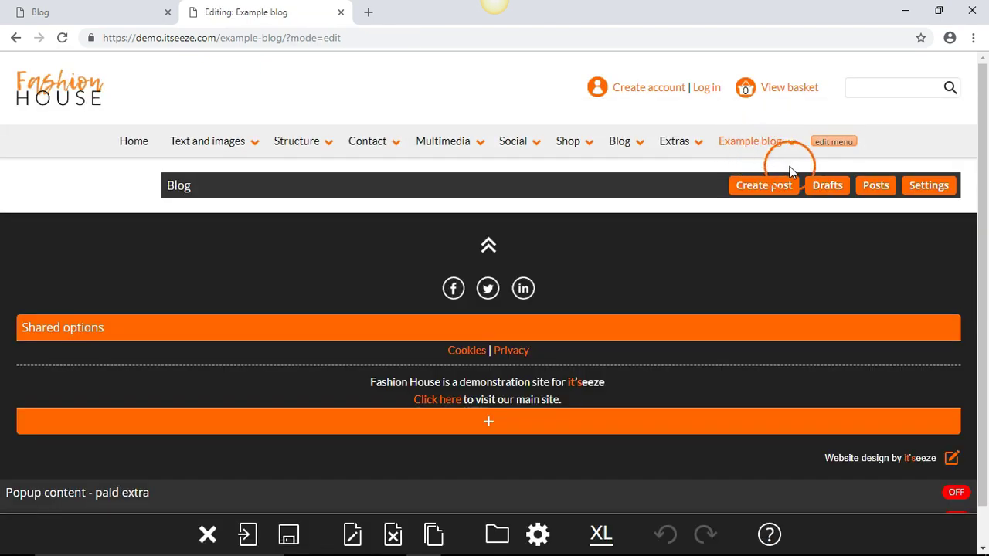
click(923, 192)
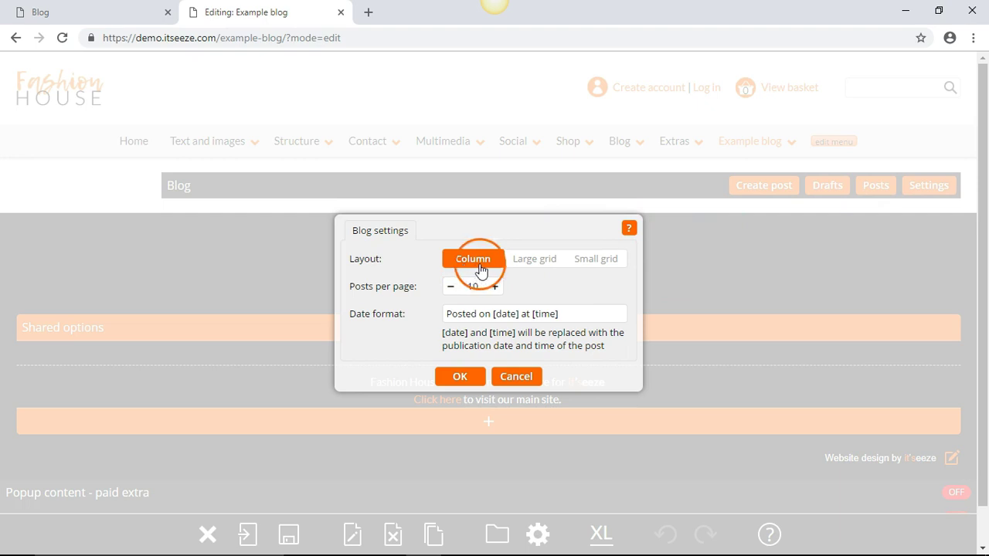
click(542, 258)
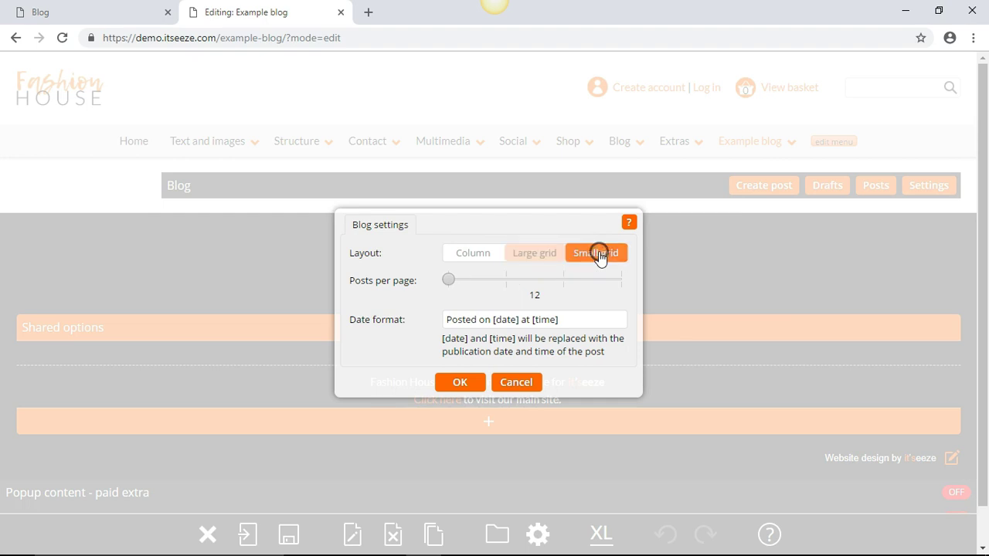
click(541, 255)
click(474, 280)
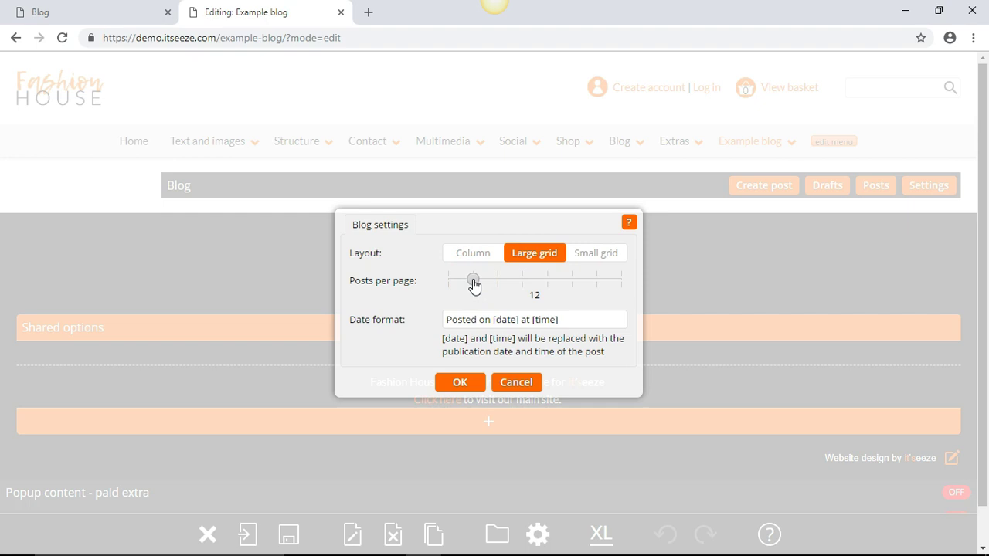
drag(475, 285, 581, 284)
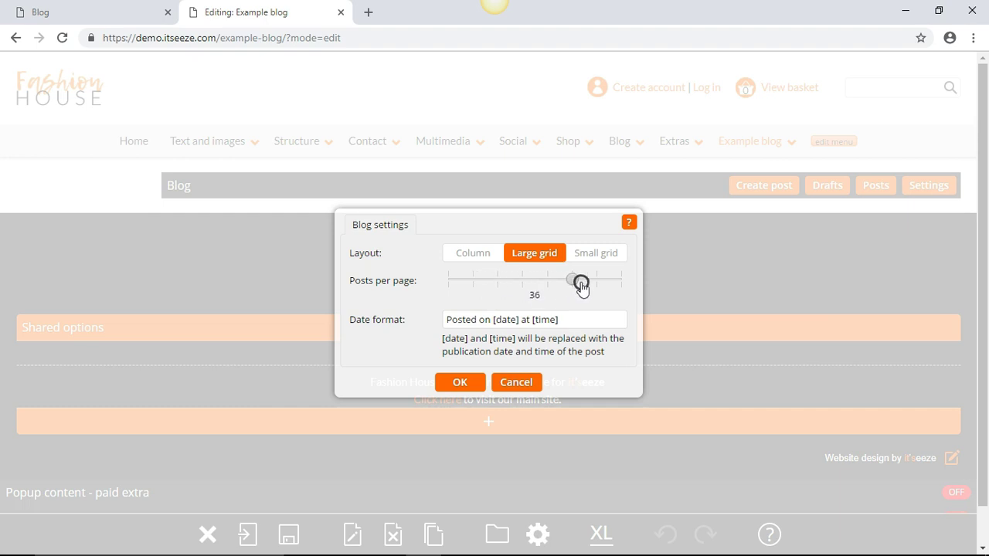
click(513, 316)
click(581, 320)
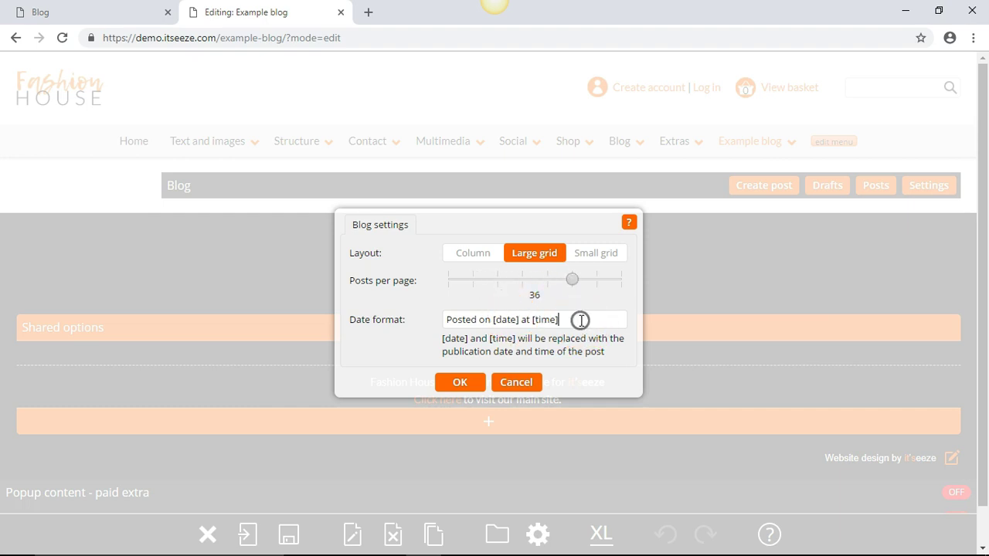